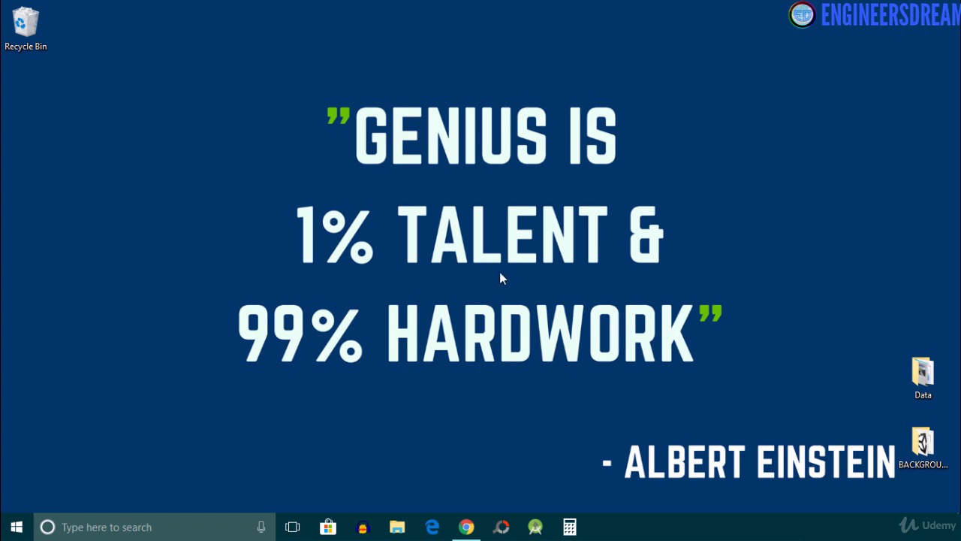
# - Search Google in Chrome for 'UNITY DOWNLOAD ARCHIVE'
pyautogui.click(466, 527)
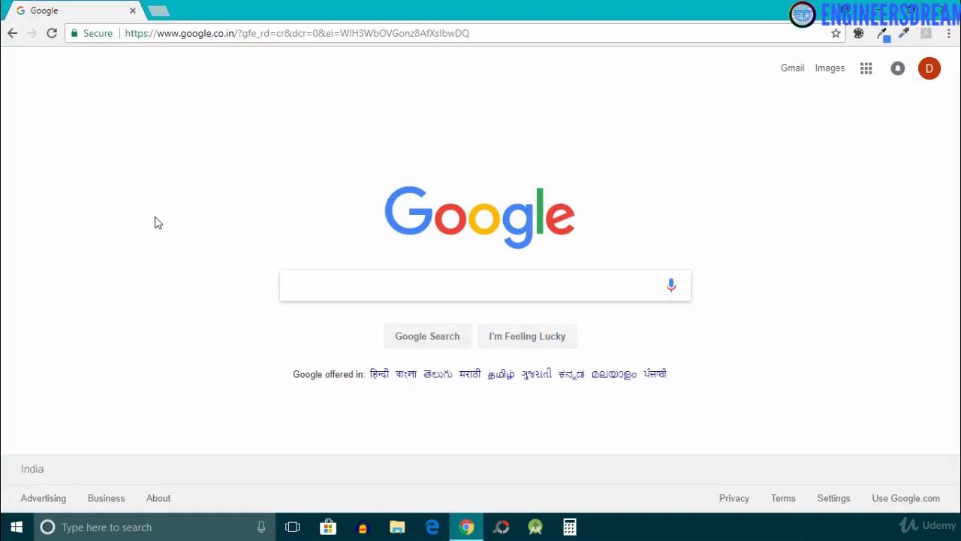
pyautogui.click(429, 275)
pyautogui.write('UNIT')
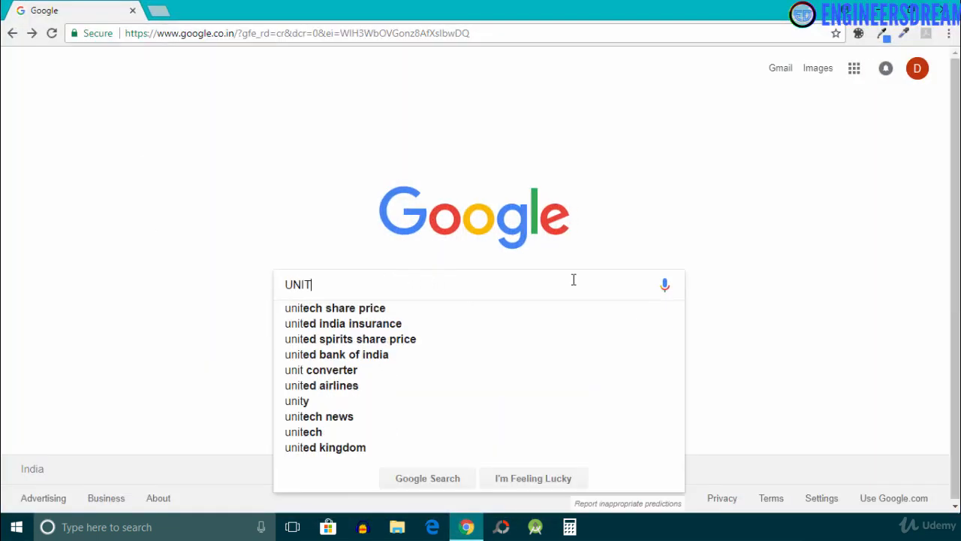
pyautogui.write('Y DOWNLOAD A')
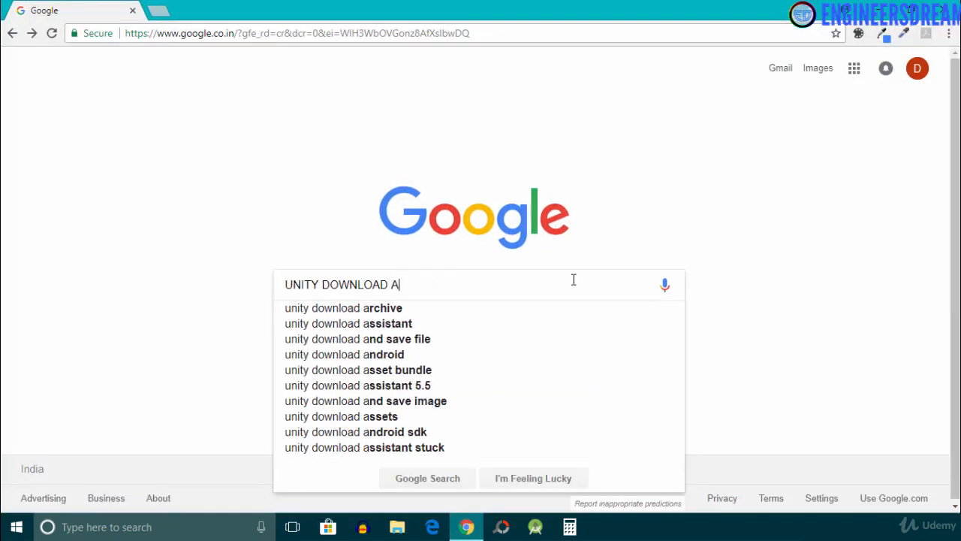
pyautogui.write('RCHIVE')
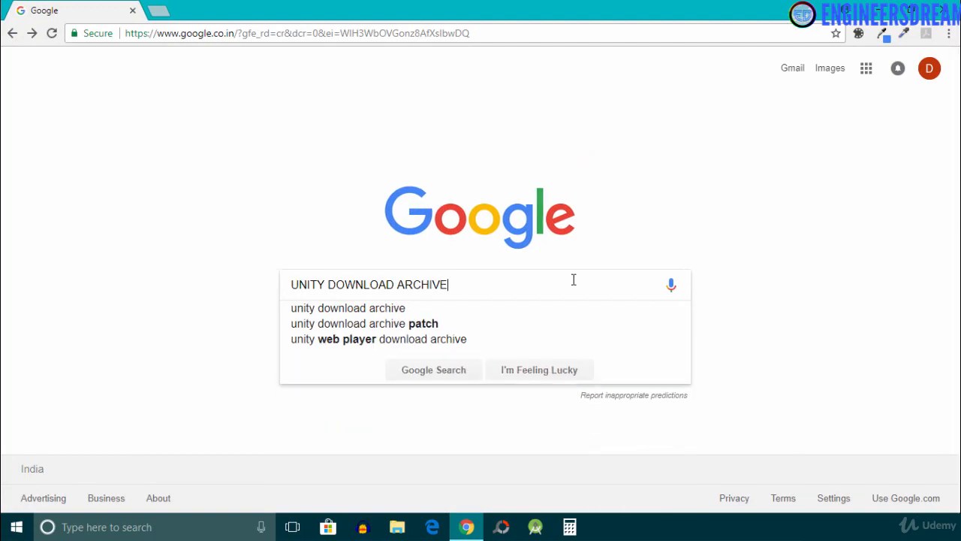
pyautogui.press('Return')
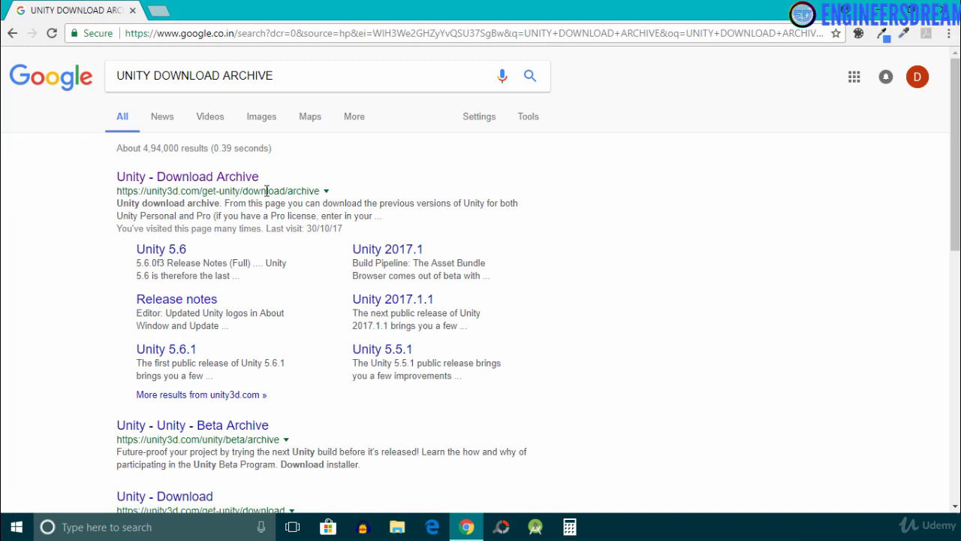
# - Open the Unity - Download Archive result in a new tab and switch to it
pyautogui.rightClick(235, 184)
pyautogui.click(250, 187)
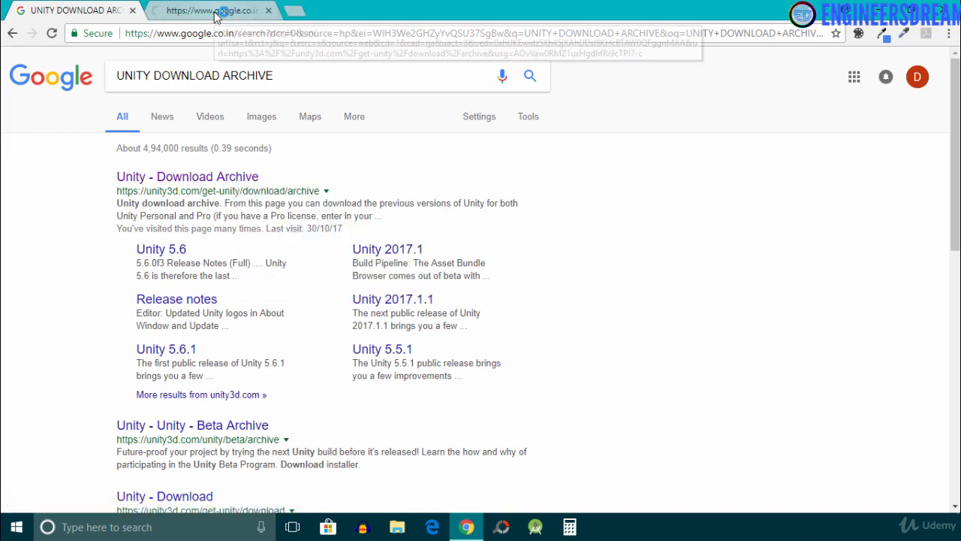
pyautogui.click(215, 10)
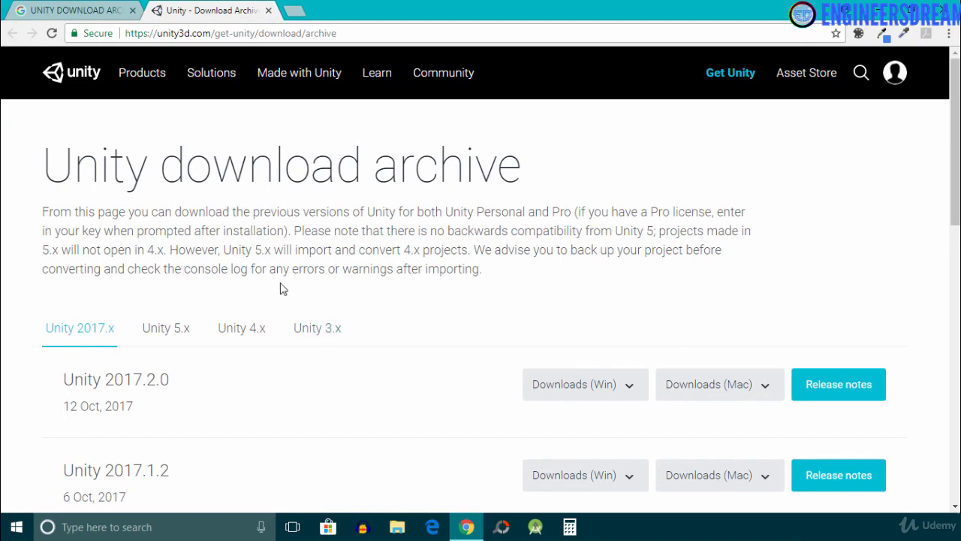
pyautogui.scroll(-1, 282, 289)
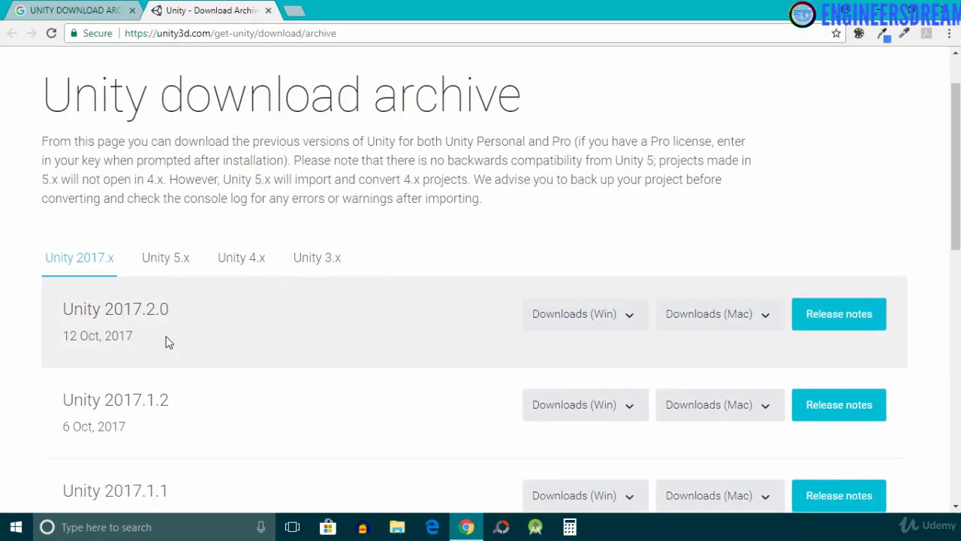
pyautogui.scroll(-1, 212, 314)
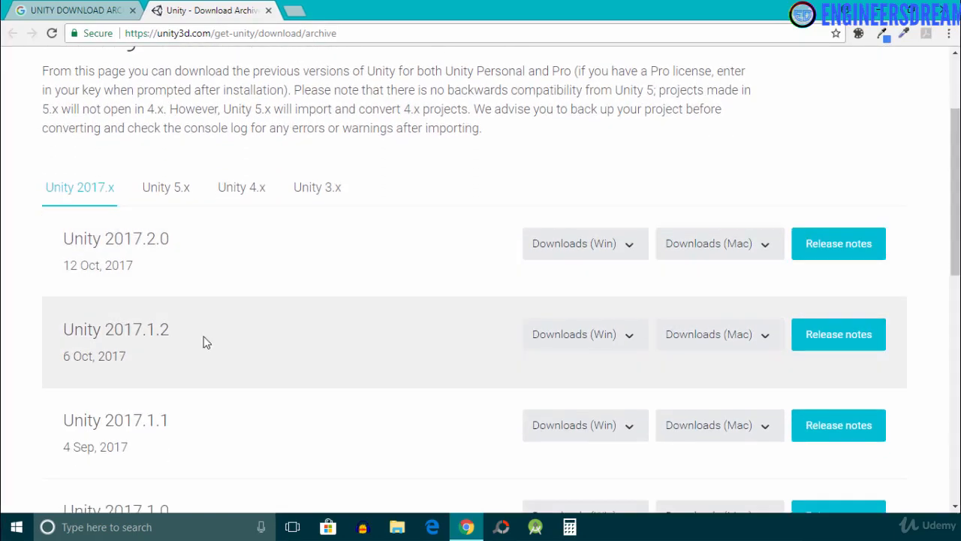
pyautogui.scroll(-2, 148, 380)
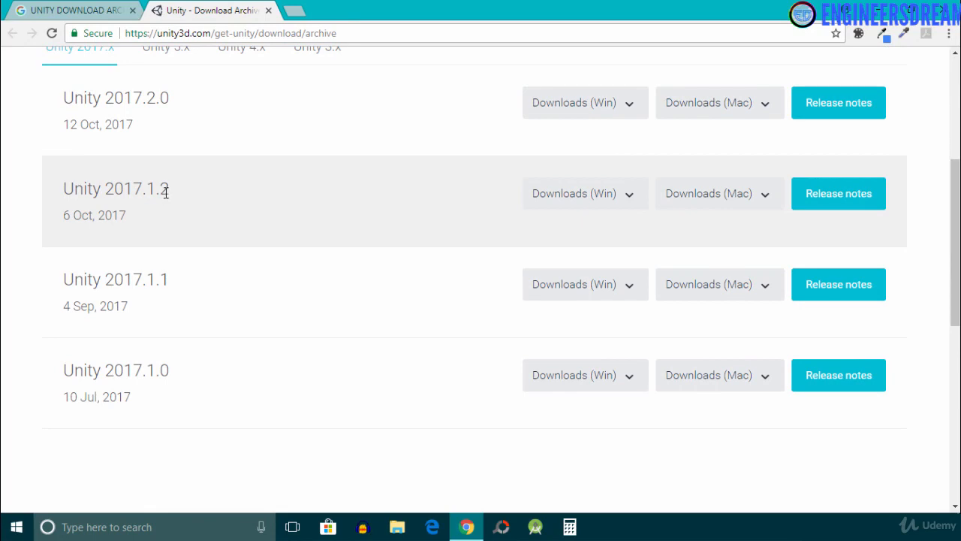
pyautogui.moveTo(160, 188); pyautogui.dragTo(172, 196)
pyautogui.moveTo(149, 189); pyautogui.dragTo(152, 190)
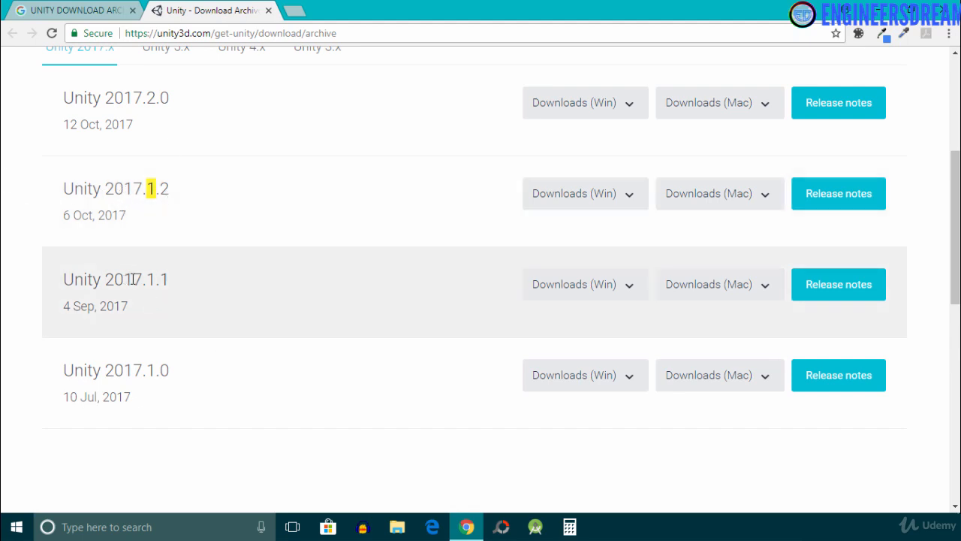
pyautogui.moveTo(155, 279); pyautogui.dragTo(160, 279)
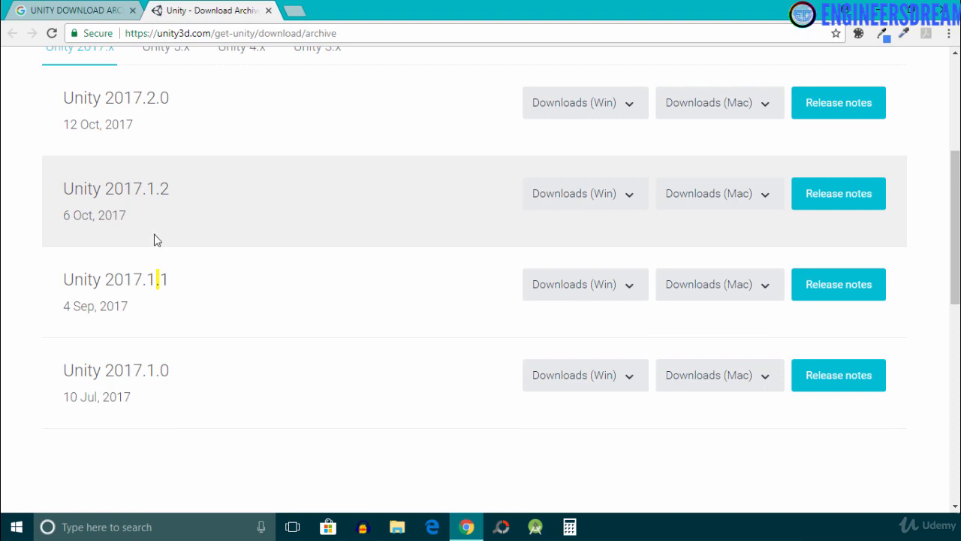
pyautogui.moveTo(160, 280); pyautogui.dragTo(162, 279)
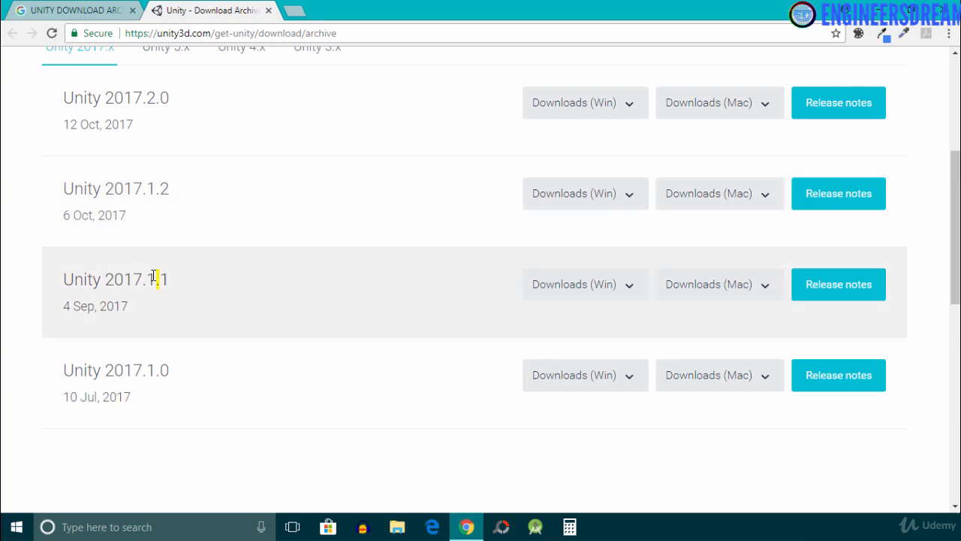
pyautogui.scroll(1, 154, 277)
pyautogui.scroll(1, 181, 315)
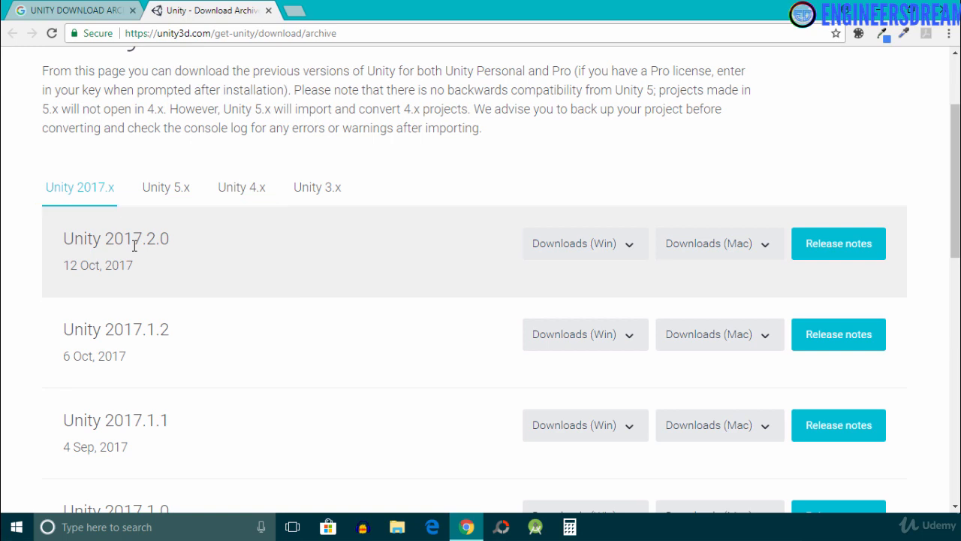
# - Download the Windows Unity Installer (UnityDownloadAssistant-2017.2.0f3.exe) from the Unity 2017.2.0 row
pyautogui.click(607, 251)
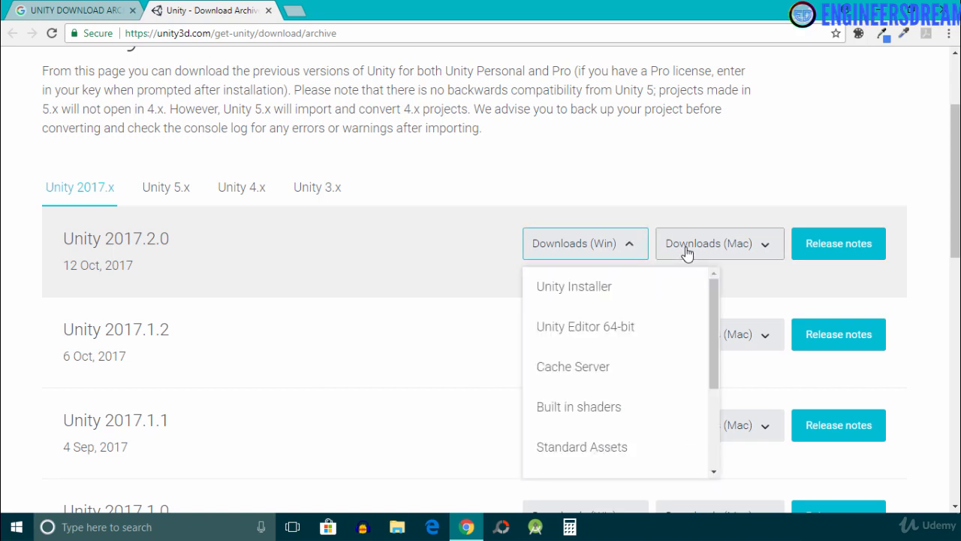
pyautogui.click(686, 254)
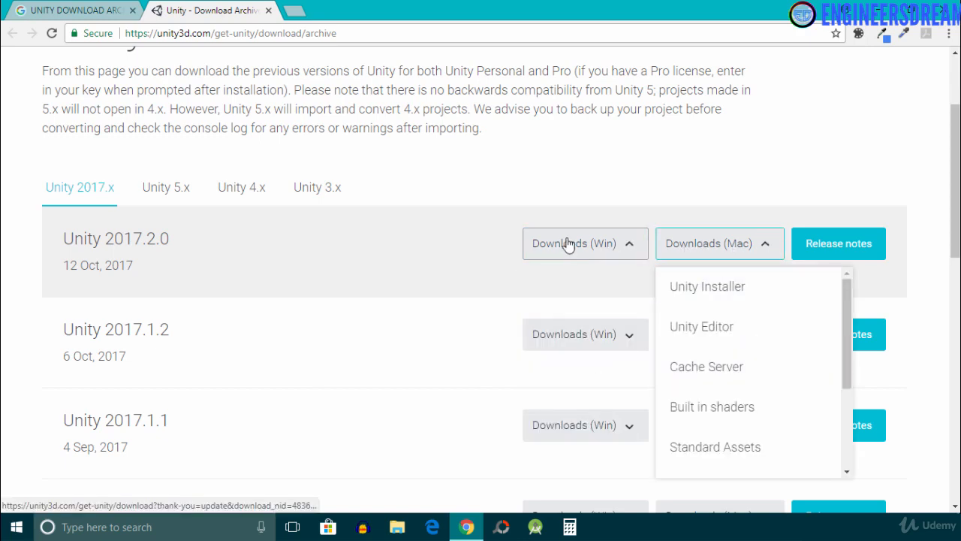
pyautogui.click(624, 254)
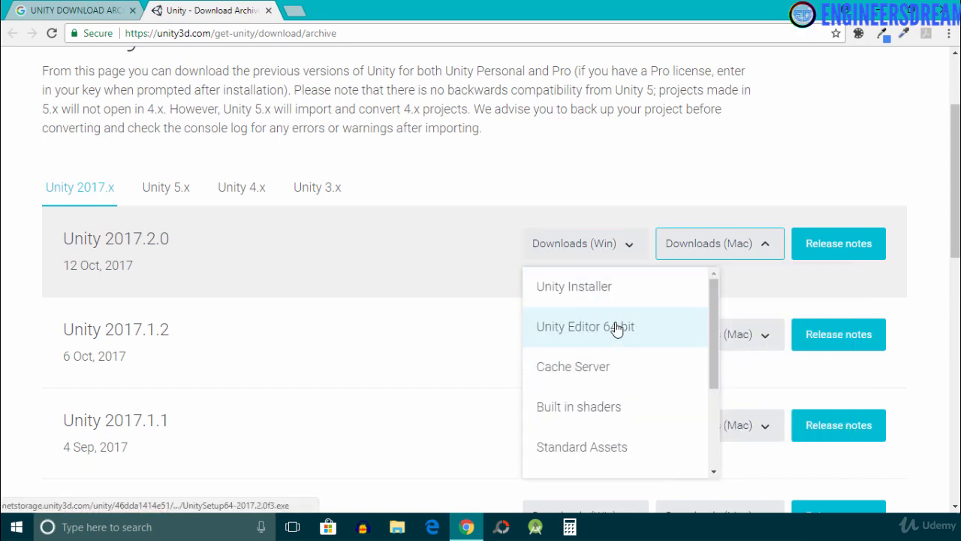
pyautogui.click(763, 247)
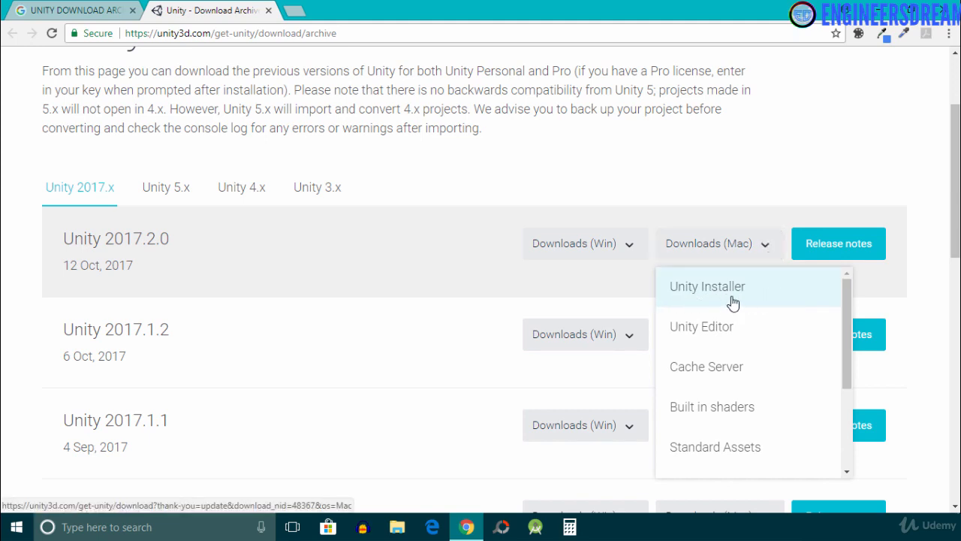
pyautogui.click(594, 251)
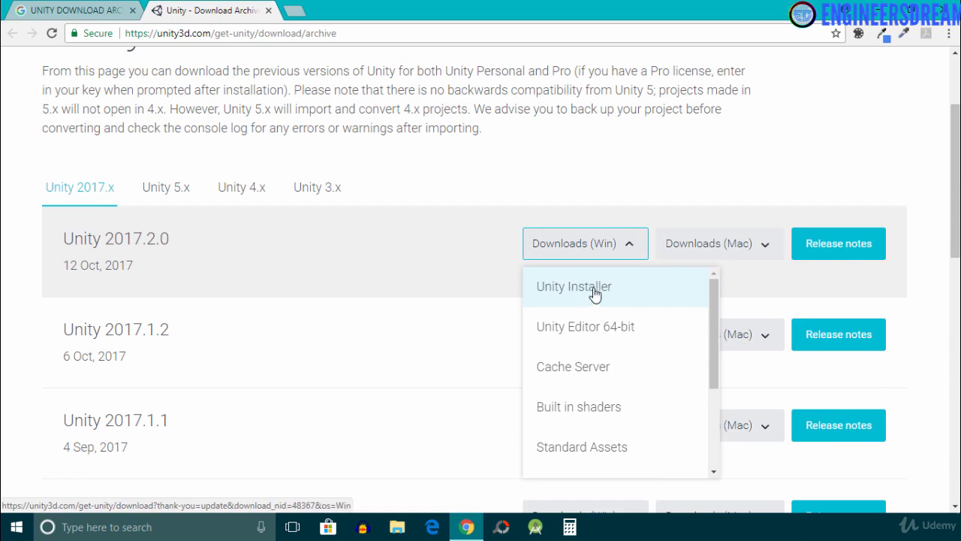
pyautogui.click(584, 291)
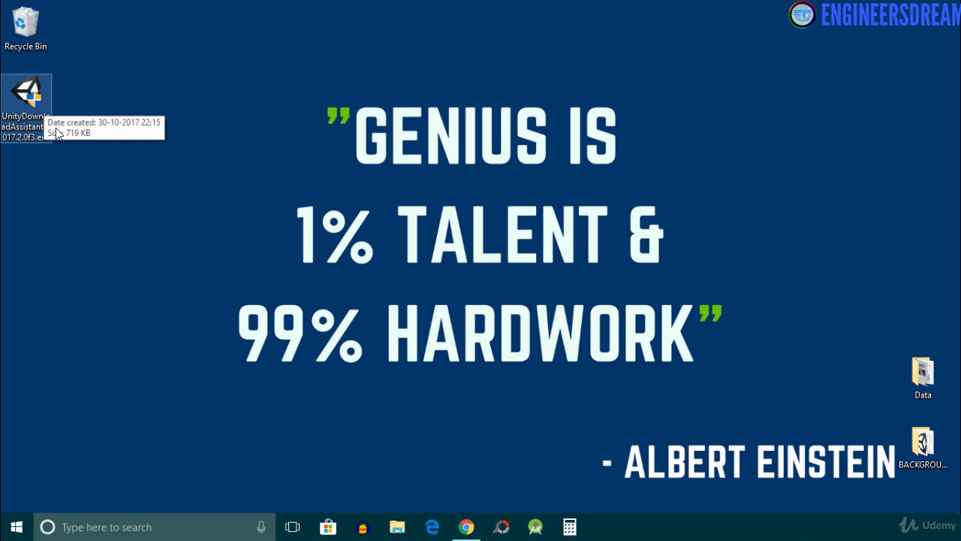
# - Launch the downloaded Unity 2017.2.0f3 installer and accept the License Agreement to reach Choose Components
pyautogui.doubleClick(36, 95)
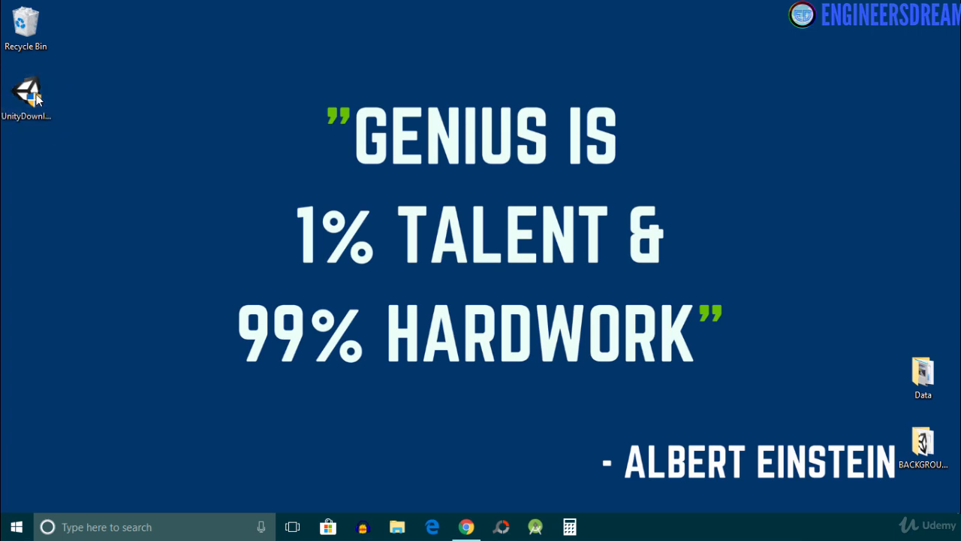
pyautogui.click(543, 376)
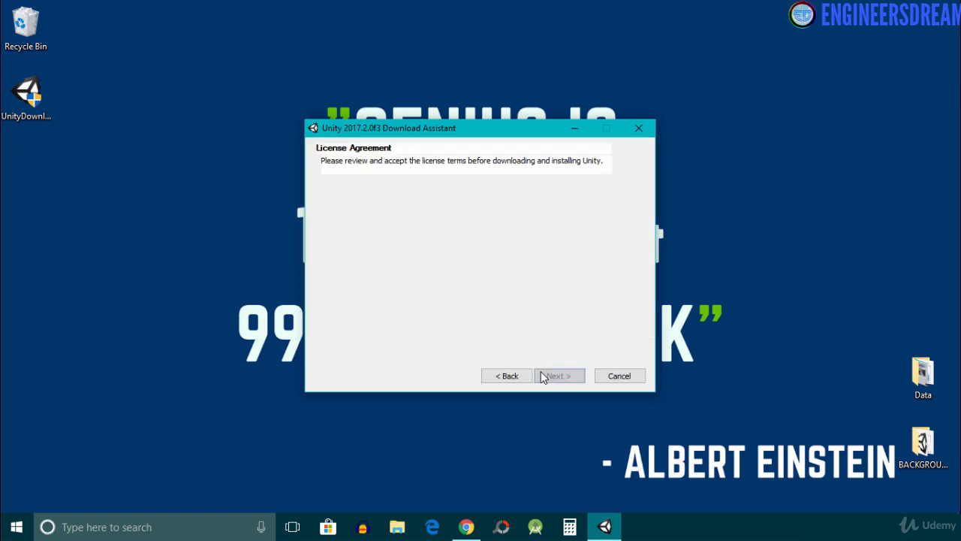
pyautogui.click(330, 336)
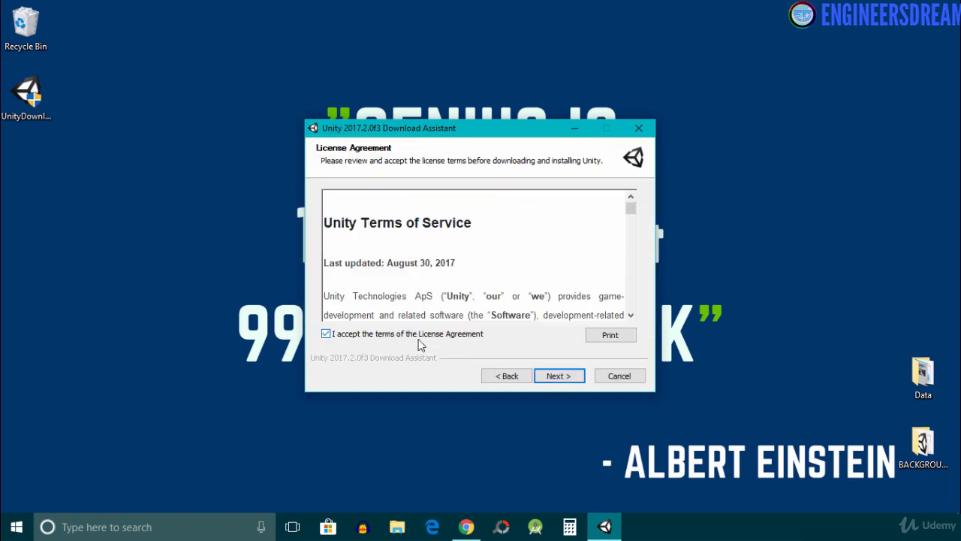
pyautogui.click(562, 379)
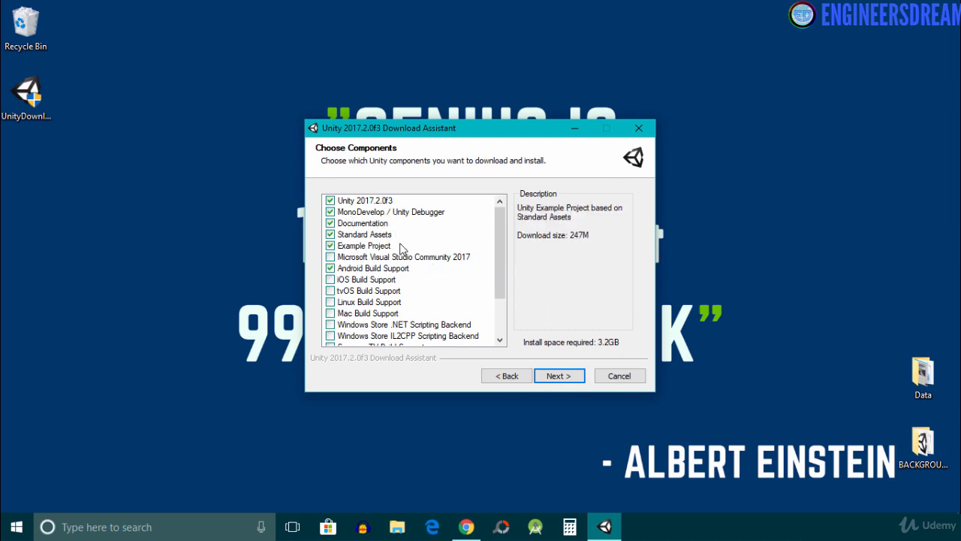
# - Add iOS Build Support and Vuforia Augmented Reality Support to the components, then continue
pyautogui.click(330, 279)
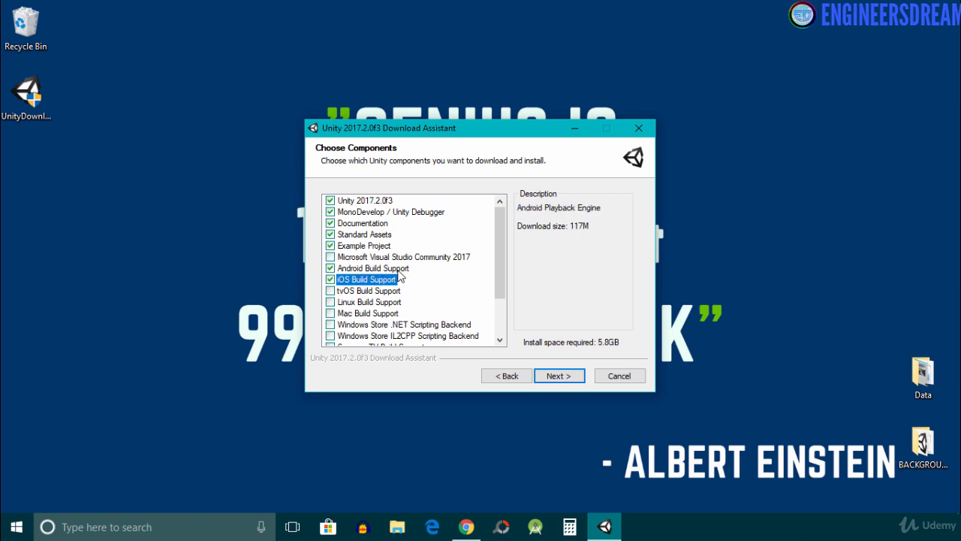
pyautogui.scroll(-2, 398, 276)
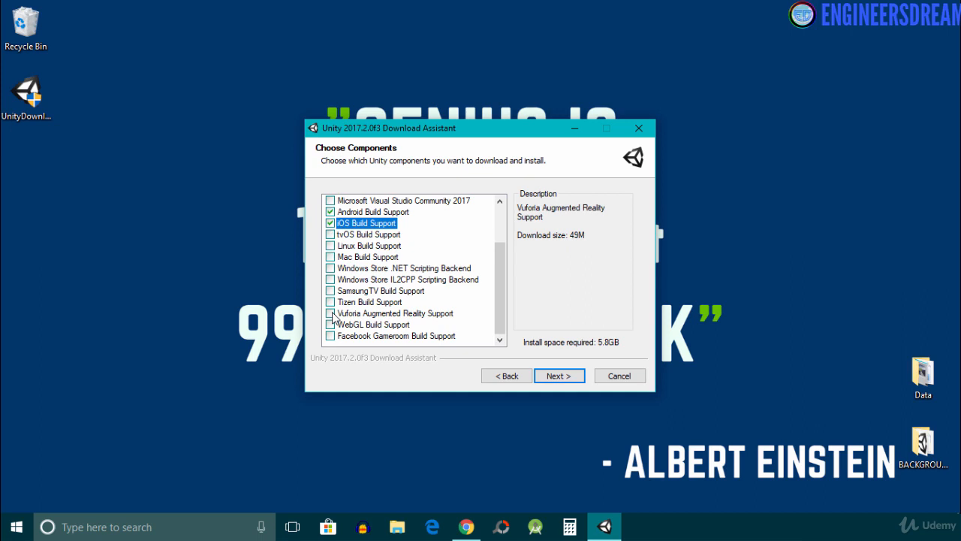
pyautogui.click(330, 313)
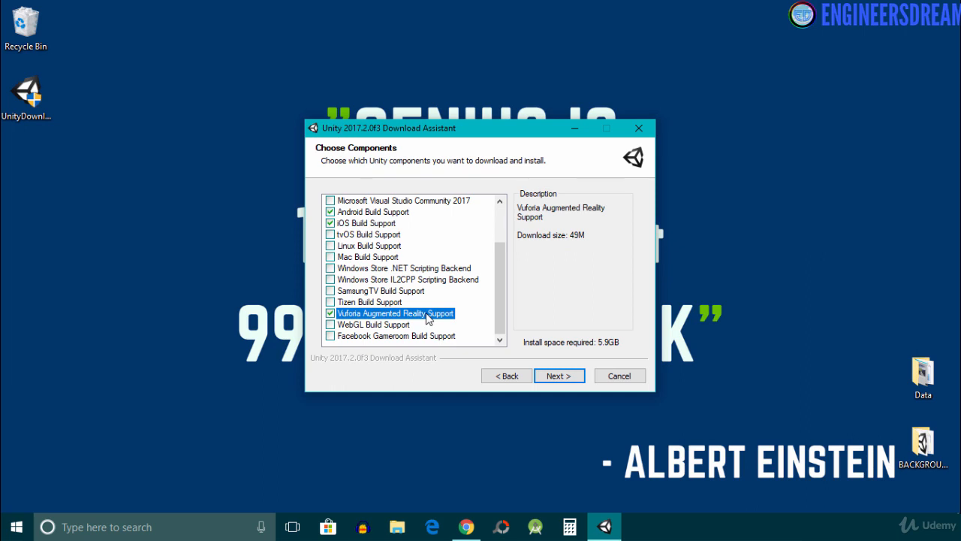
pyautogui.scroll(2, 428, 318)
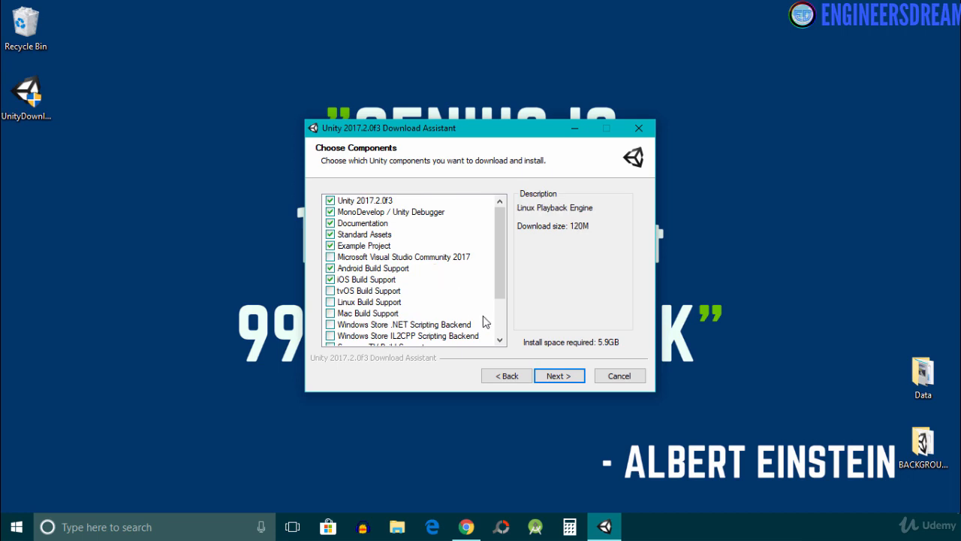
pyautogui.click(555, 376)
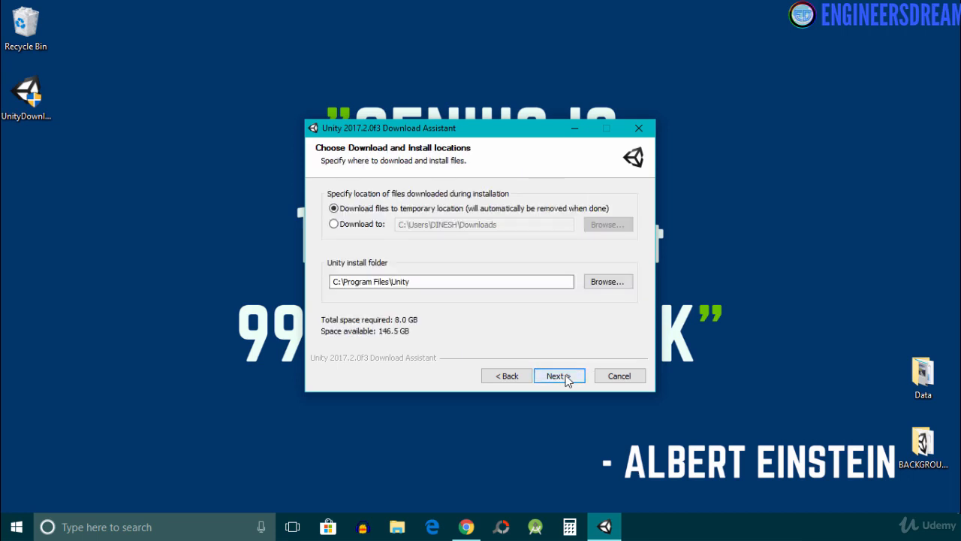
# - Keep the default C:\Program Files\Unity download and install locations and proceed
pyautogui.click(564, 375)
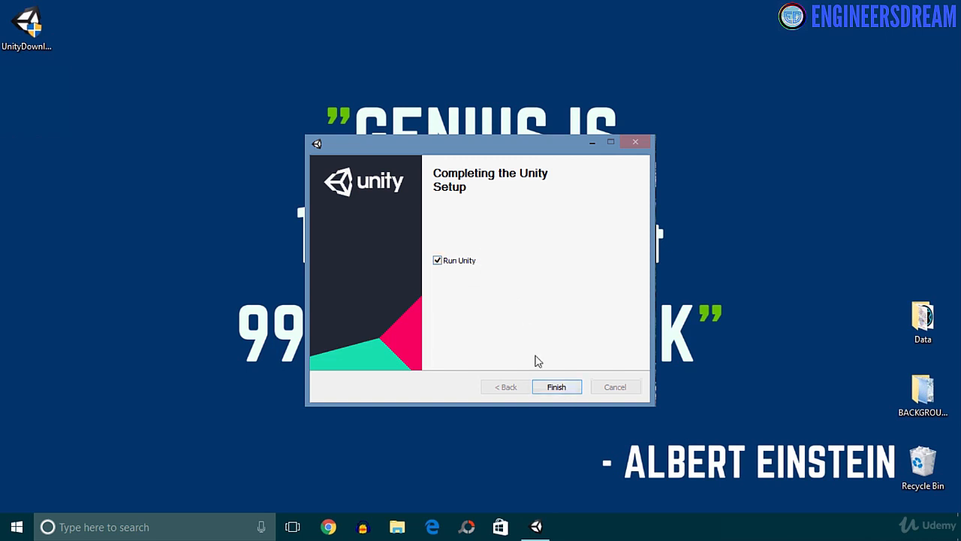
# - Finish setup with Run Unity enabled and allow Unity Editor through the Windows firewall
pyautogui.click(556, 387)
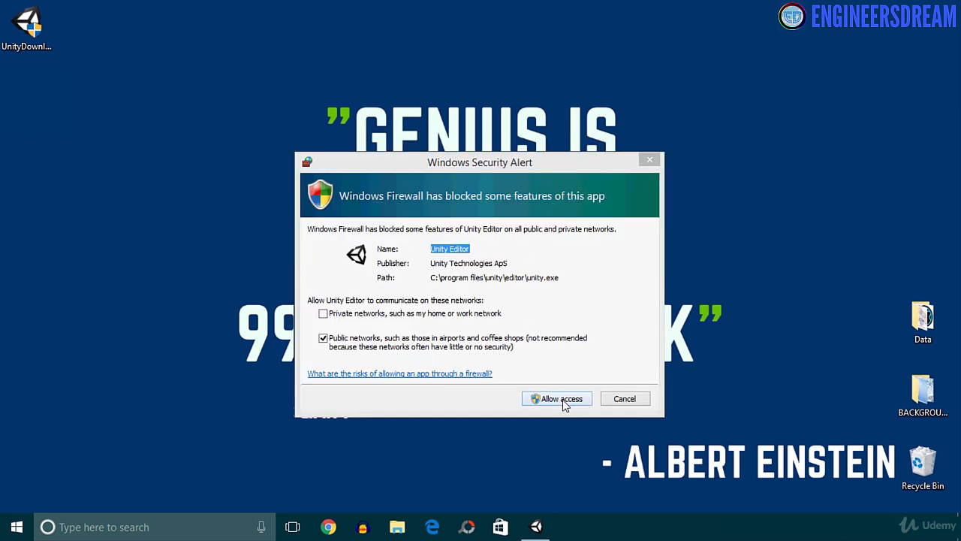
pyautogui.click(565, 399)
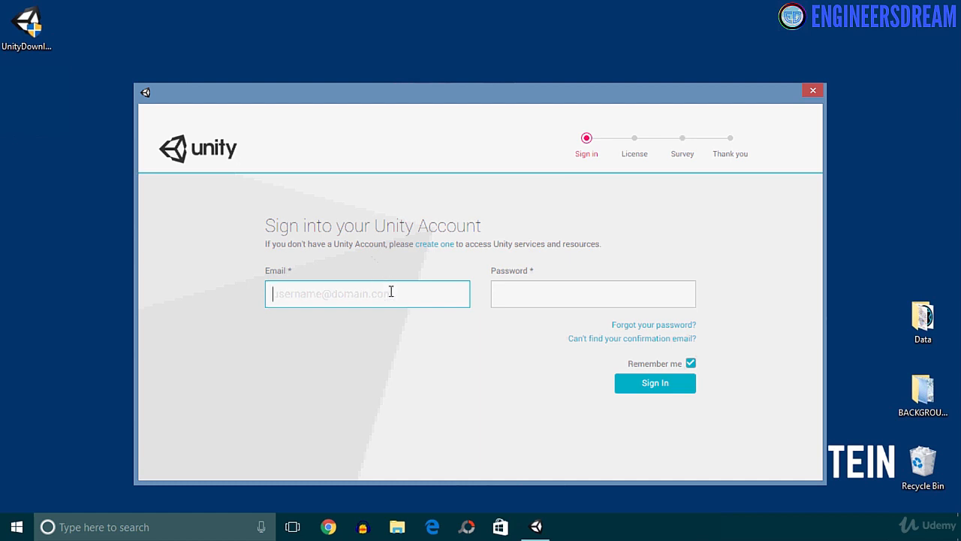
# - Go from Unity's sign-in window to the Create a Unity ID page
pyautogui.press('Tab')
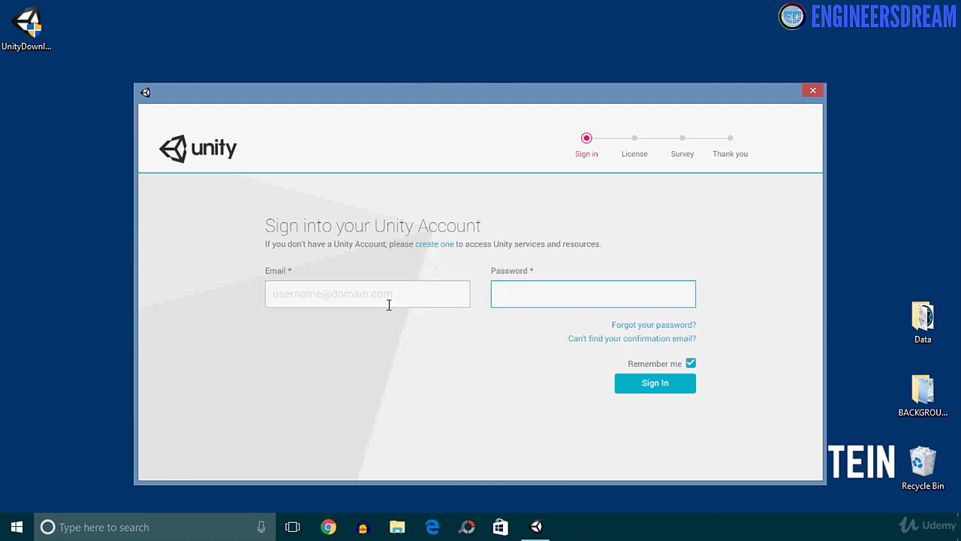
pyautogui.click(445, 247)
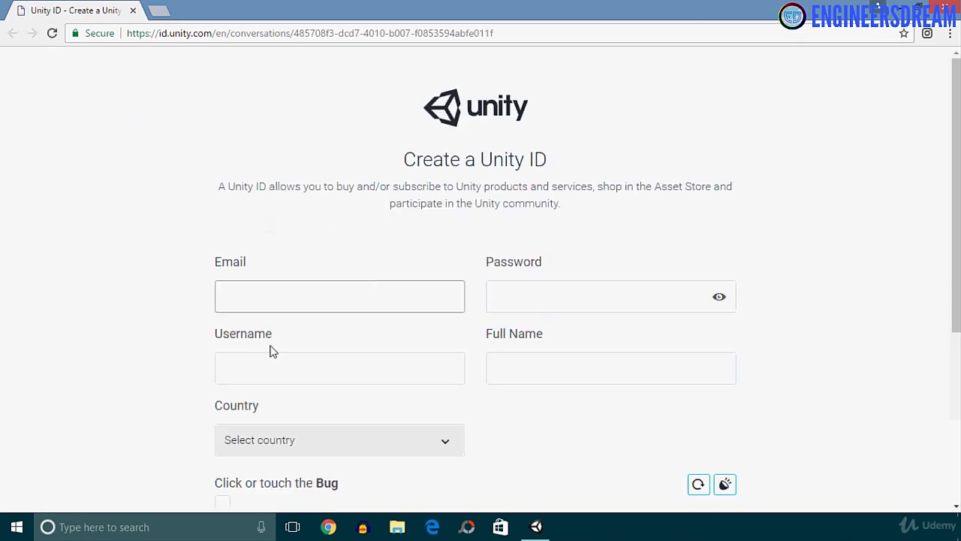
# - Fill in the email, password, username and full name fields for the new Unity ID
pyautogui.scroll(-2, 392, 299)
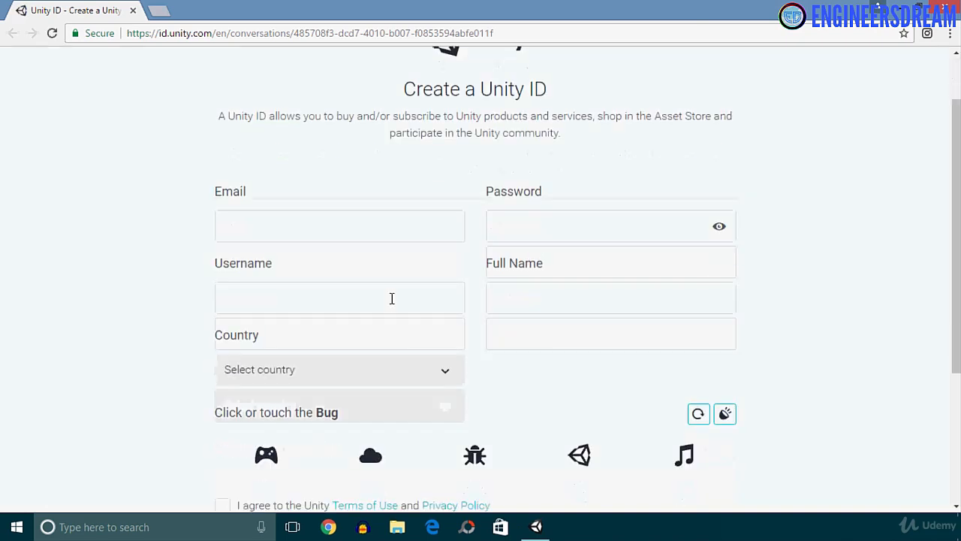
pyautogui.click(259, 227)
pyautogui.click(542, 223)
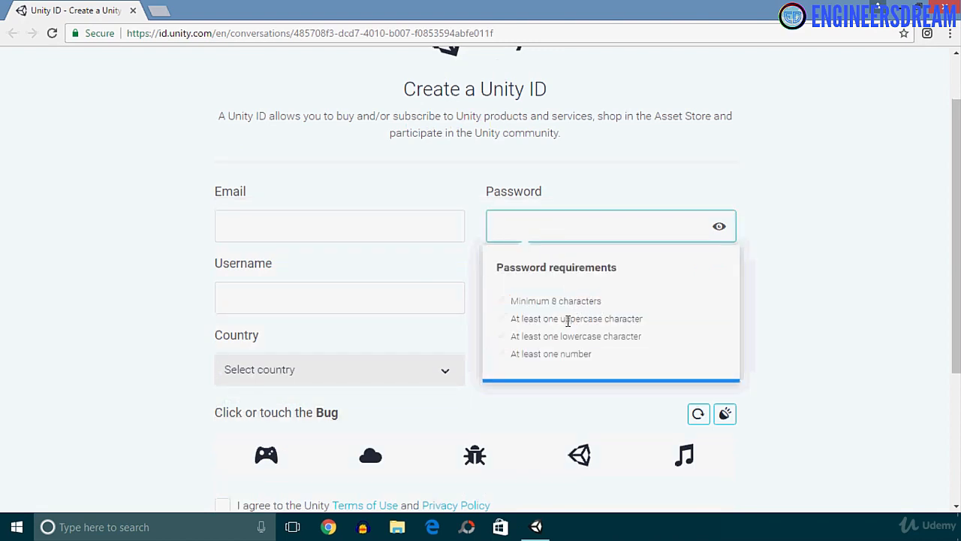
pyautogui.click(324, 292)
pyautogui.click(513, 299)
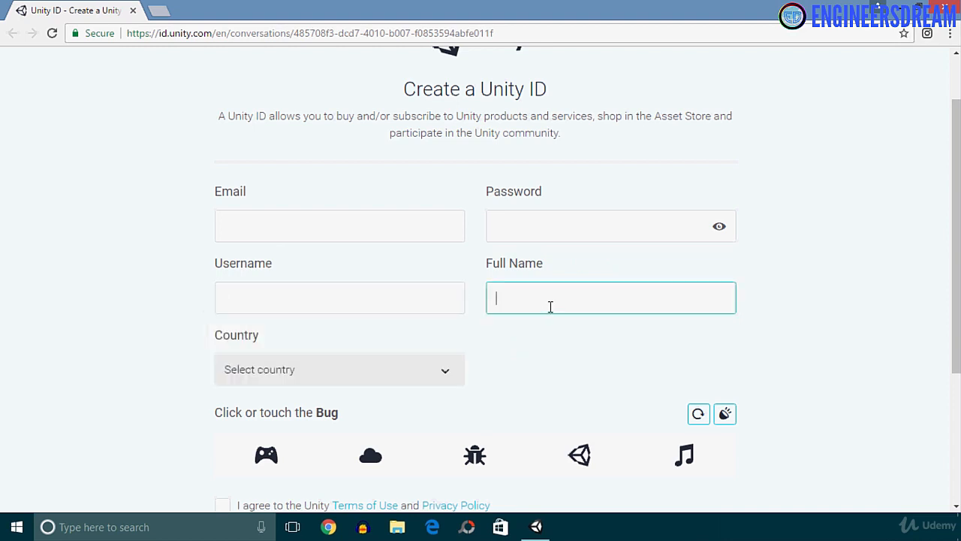
# - Choose India as country, pick the bug for the check, accept the terms and submit
pyautogui.scroll(-1, 421, 309)
pyautogui.click(388, 311)
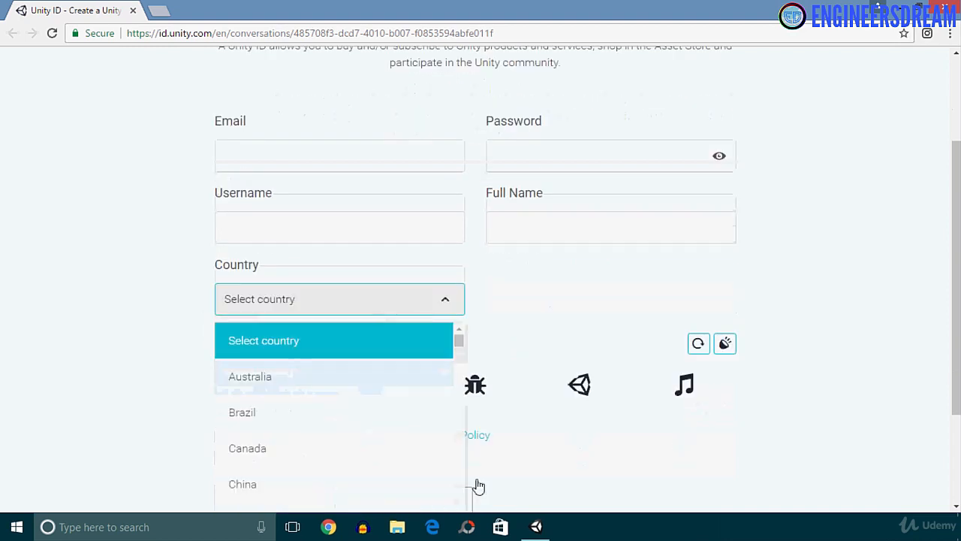
pyautogui.click(382, 311)
pyautogui.click(276, 157)
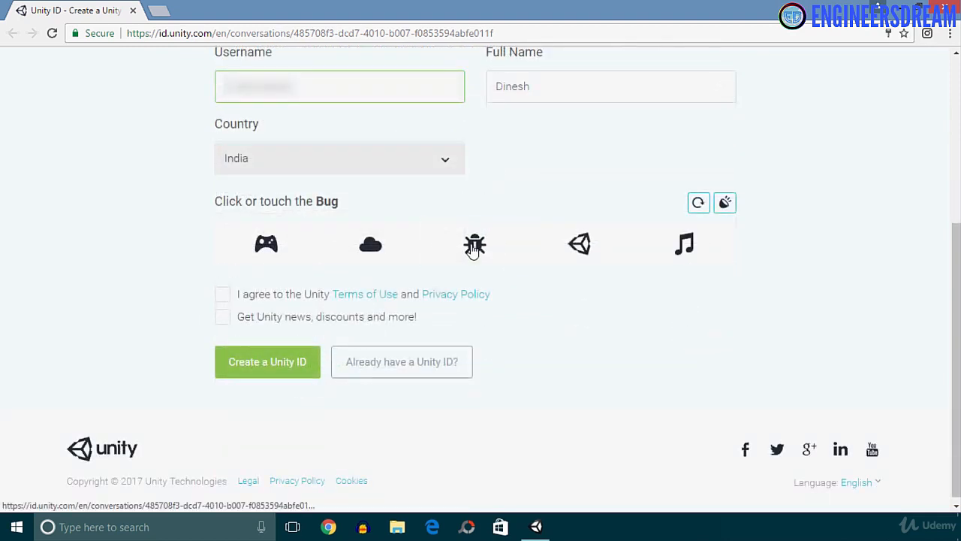
pyautogui.click(473, 248)
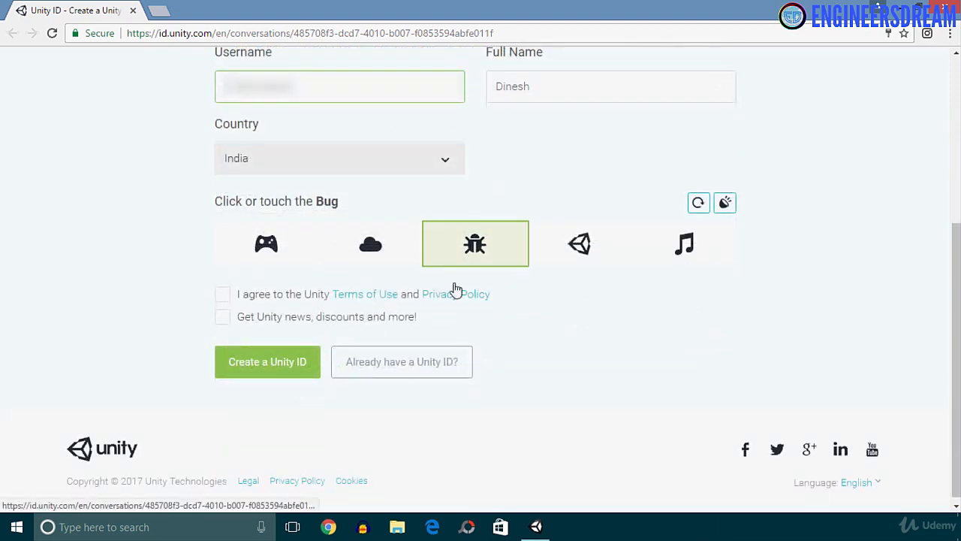
pyautogui.click(225, 299)
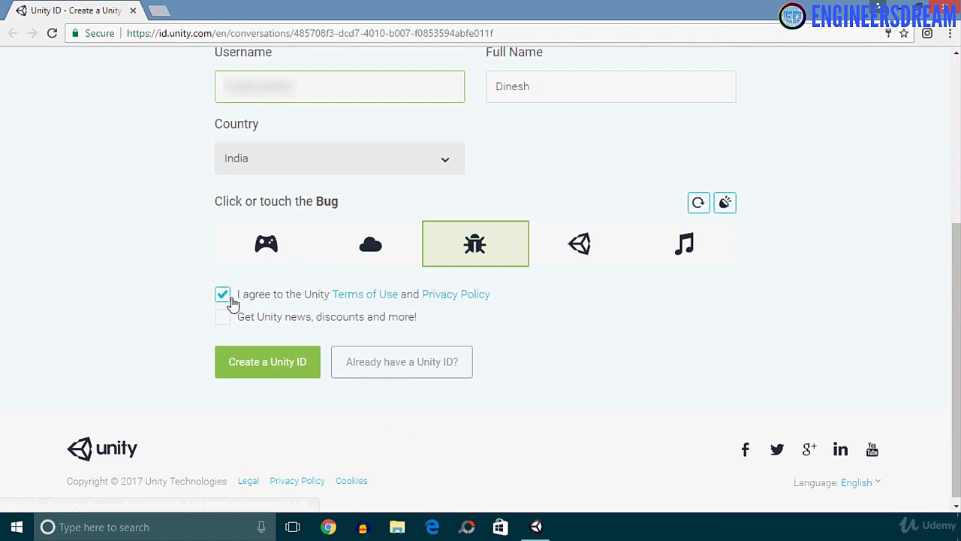
pyautogui.click(274, 364)
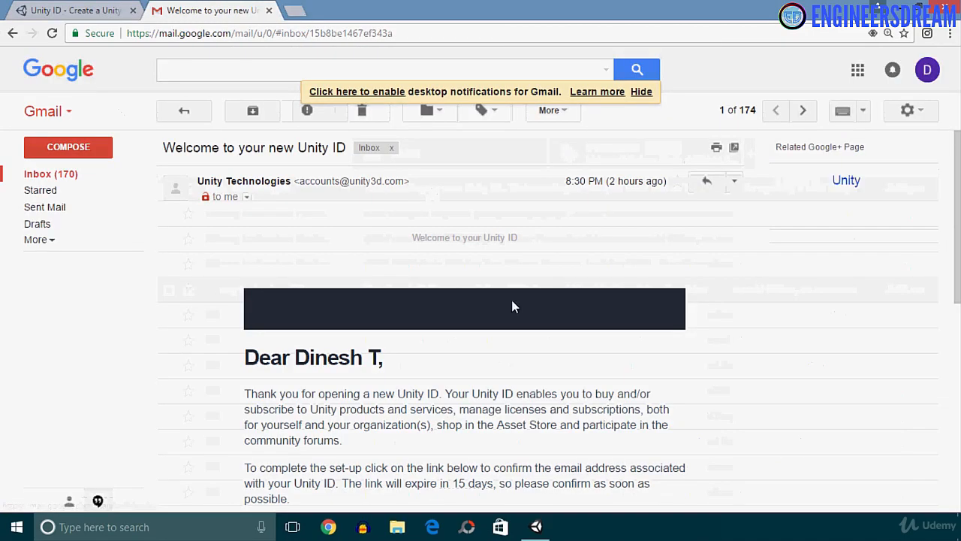
pyautogui.scroll(-3, 512, 305)
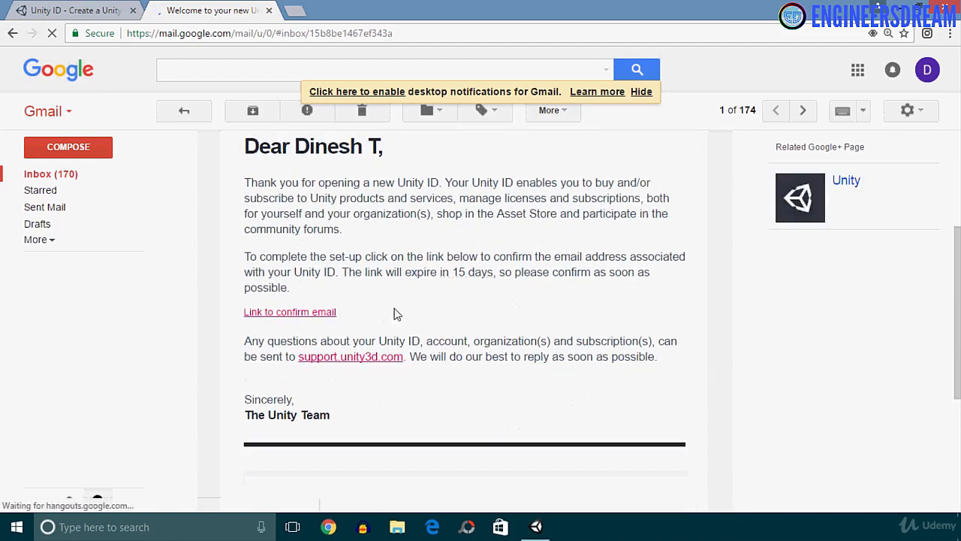
# - Scroll the Welcome to your new Unity ID email to its confirm-email link
pyautogui.scroll(1, 413, 312)
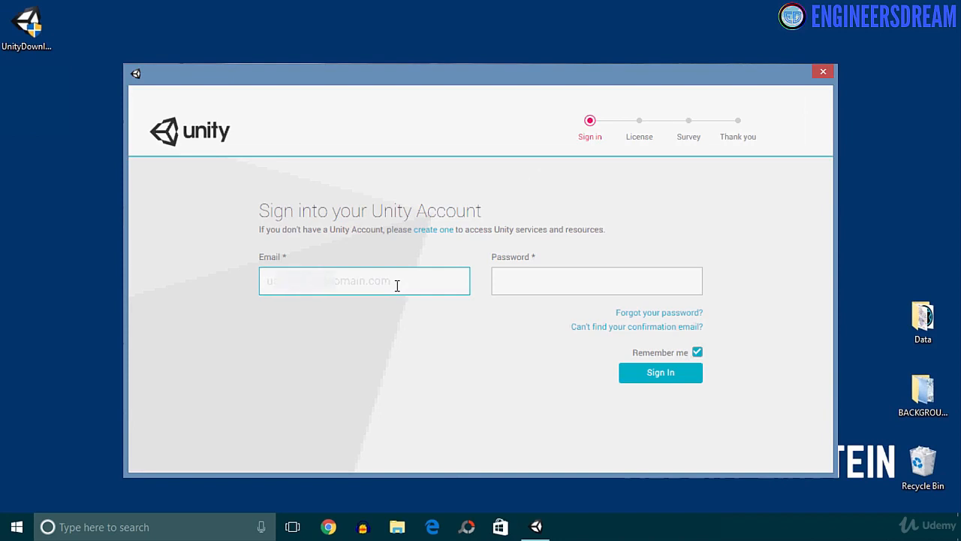
# - Sign in with the new account's email and password, with Remember me unticked
pyautogui.write('dxxxxxxxxxx@g')
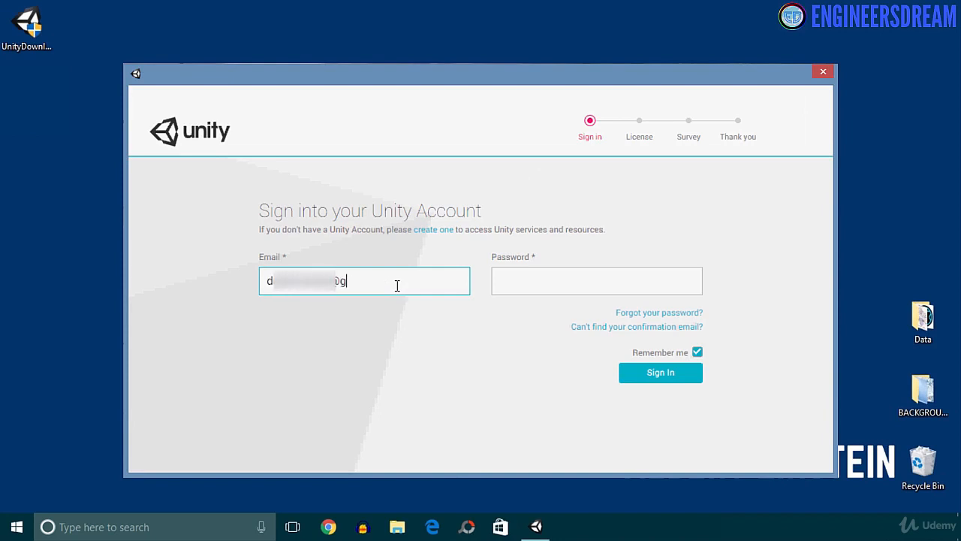
pyautogui.write('mail.com')
pyautogui.press('Tab')
pyautogui.write('***')
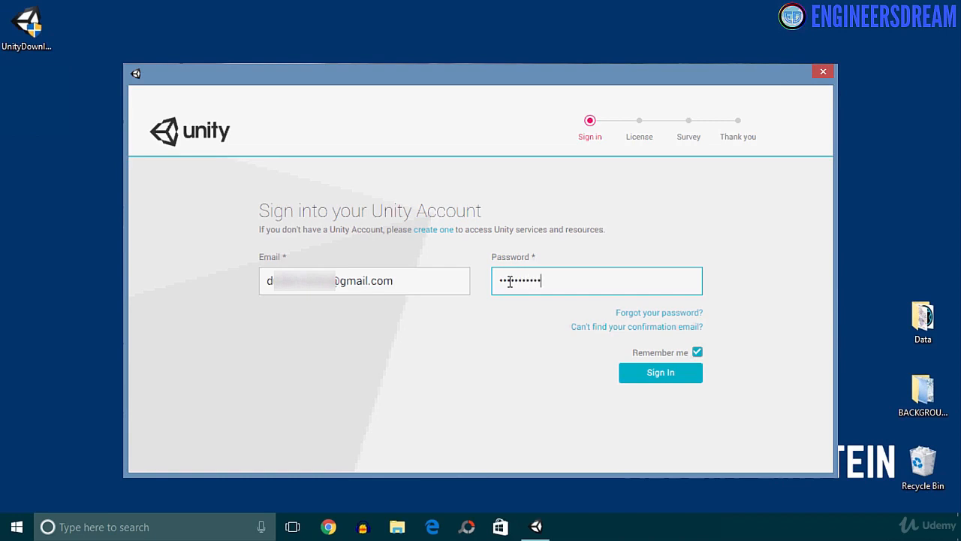
pyautogui.click(697, 353)
pyautogui.click(680, 372)
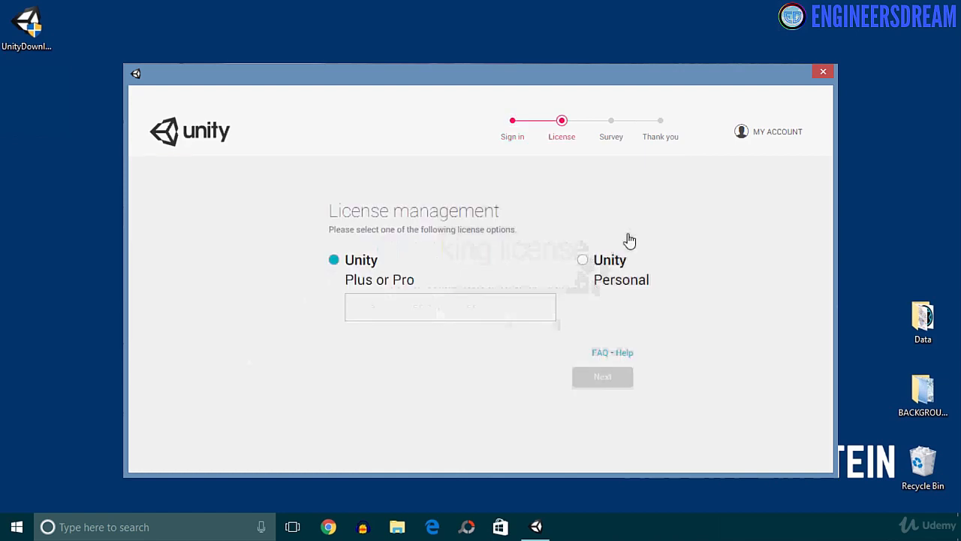
# - Pick the Unity Personal license and declare 'I don't use Unity in a professional capacity'
pyautogui.click(584, 262)
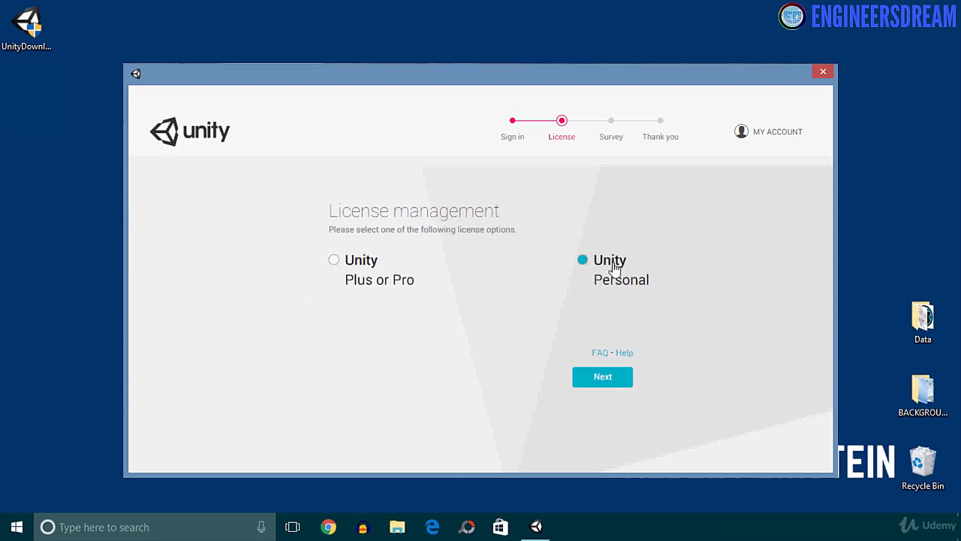
pyautogui.click(611, 383)
pyautogui.click(321, 330)
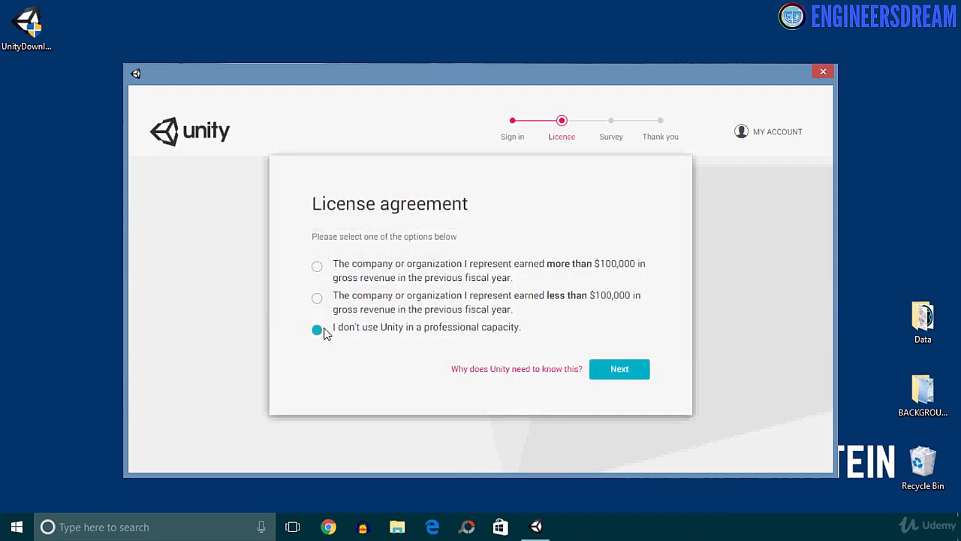
pyautogui.click(617, 368)
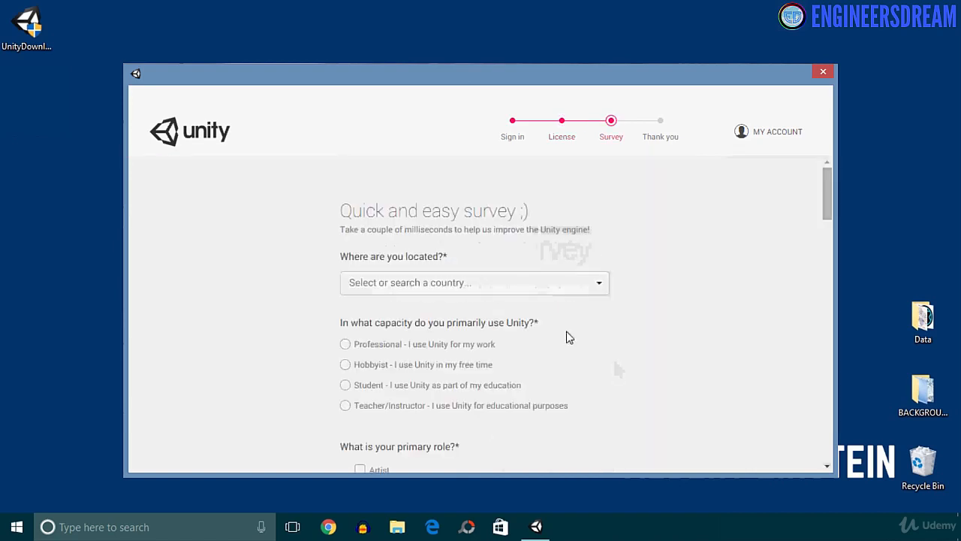
# - Submit the Quick and easy survey with OK to proceed with license activation
pyautogui.scroll(-5, 531, 290)
pyautogui.scroll(5, 531, 289)
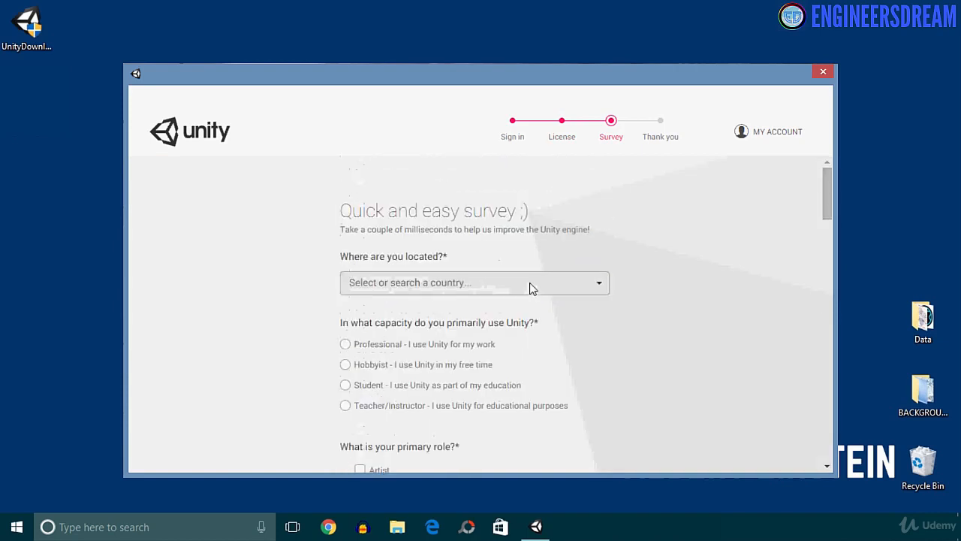
pyautogui.scroll(-15, 530, 288)
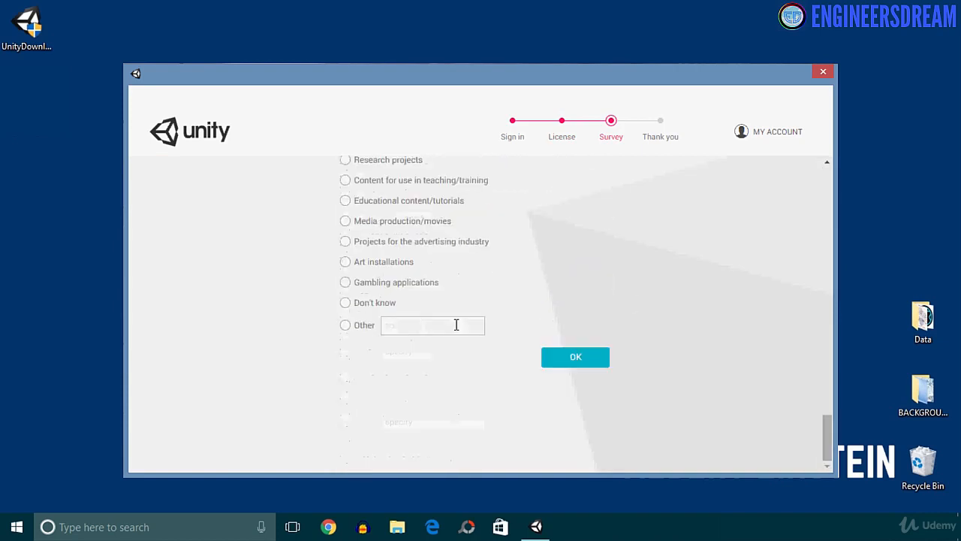
pyautogui.click(581, 359)
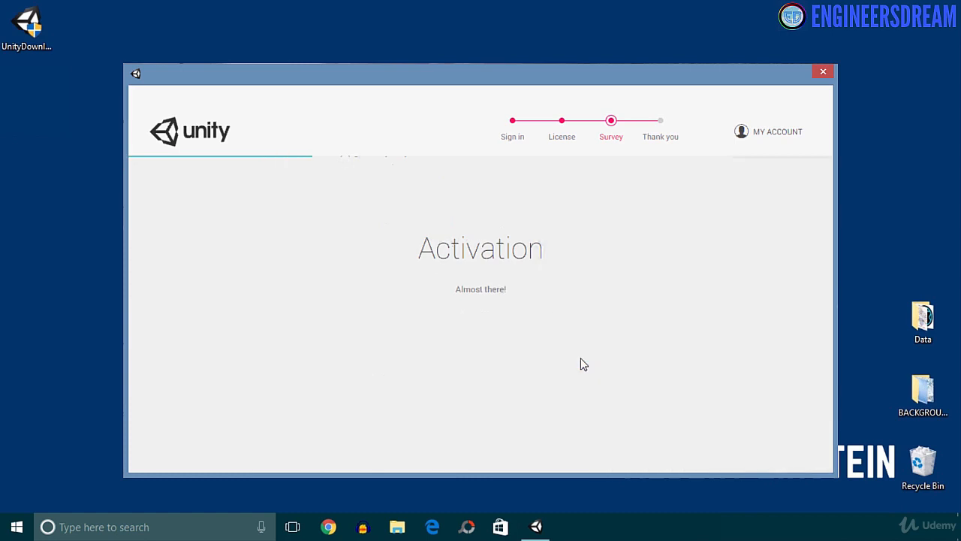